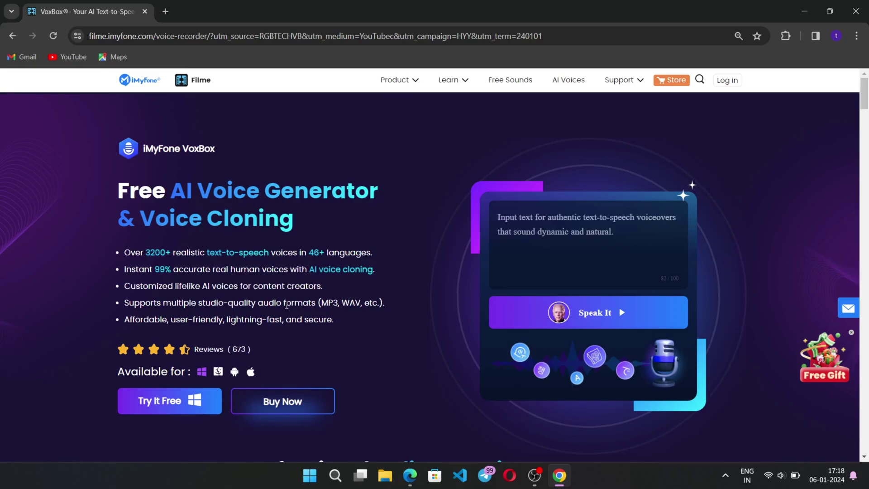
Download the VoxBox setup for Windows from the iMyFone page and launch VoxBox from the desktop
scroll(286, 305, down, 4)
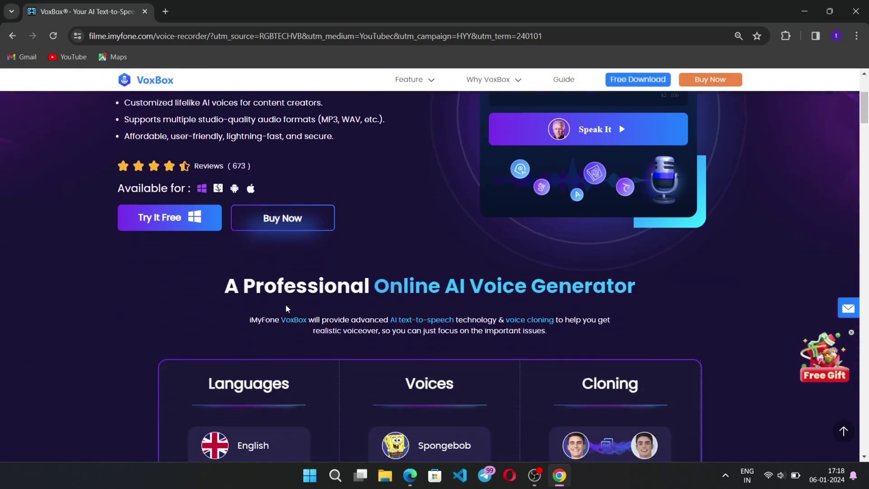
scroll(286, 306, up, 4)
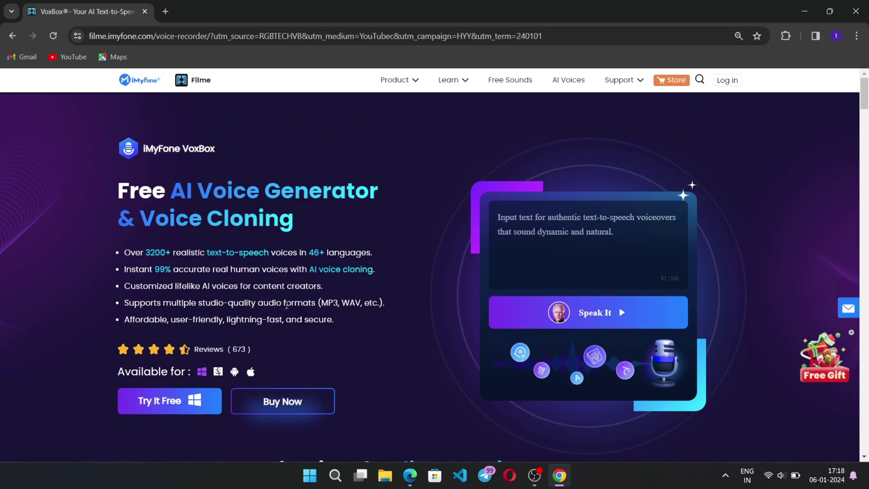
scroll(286, 305, down, 7)
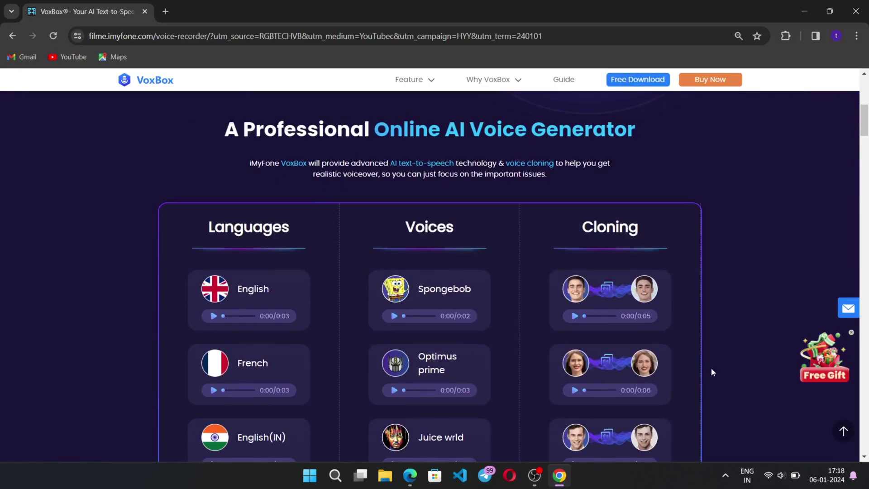
scroll(711, 369, down, 12)
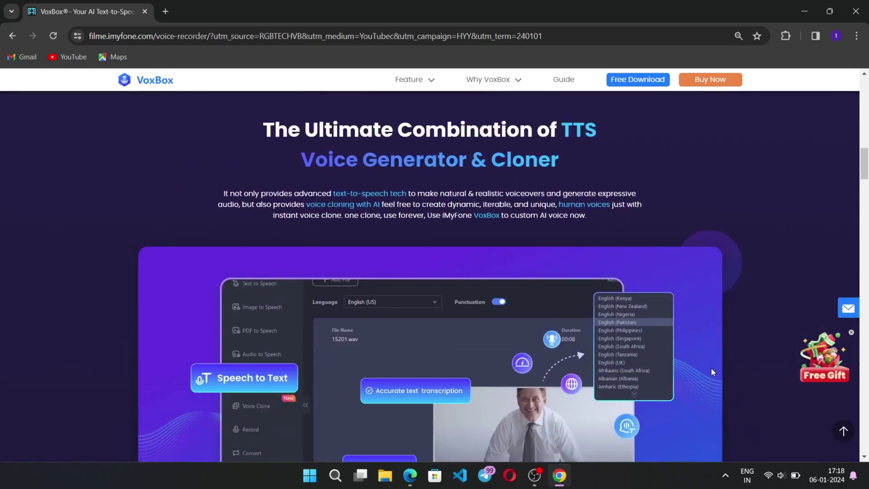
scroll(710, 367, down, 3)
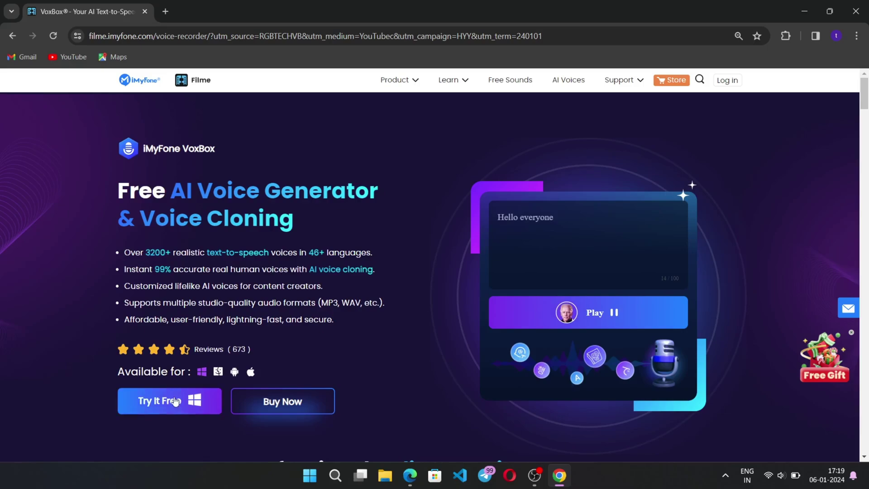
click(175, 403)
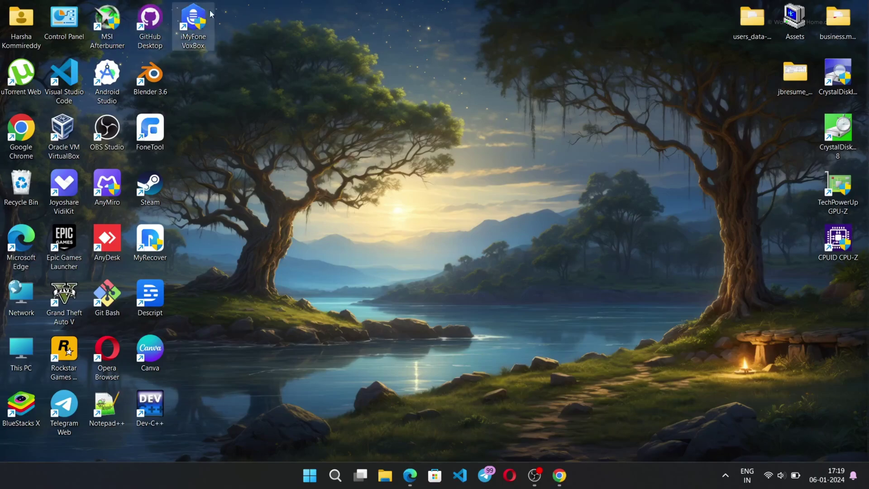
double_click(209, 14)
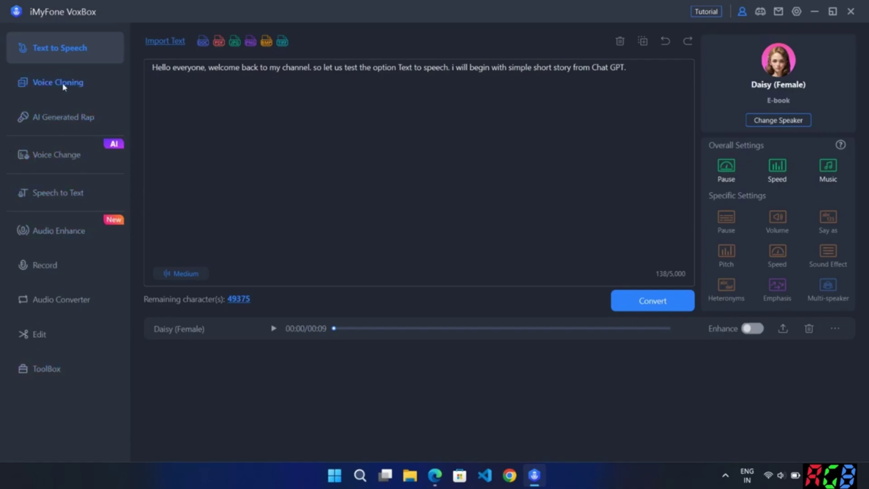
click(78, 84)
click(784, 121)
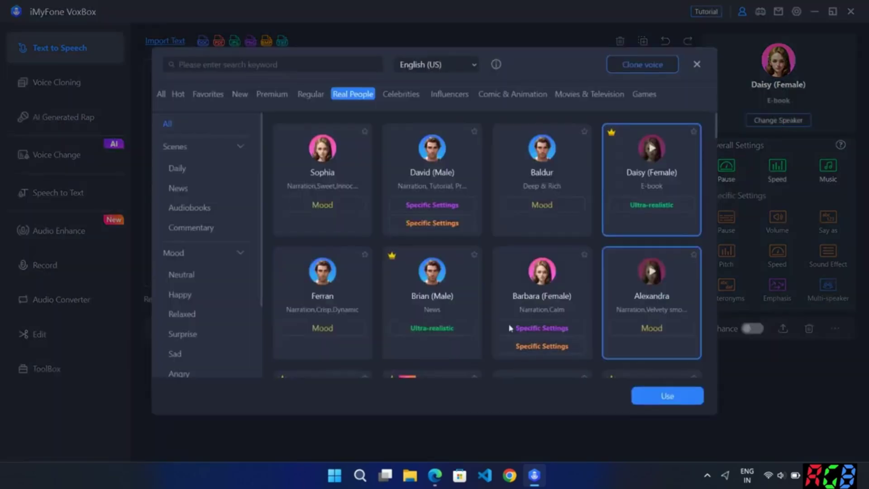
click(323, 156)
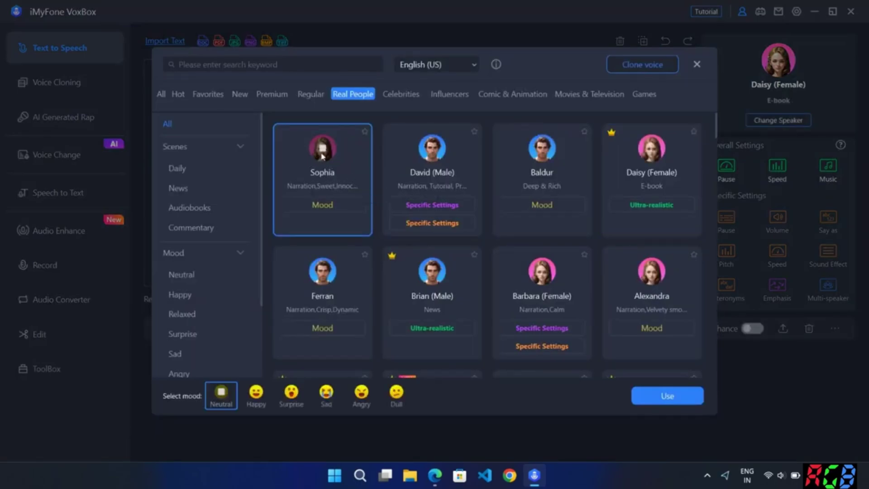
click(437, 149)
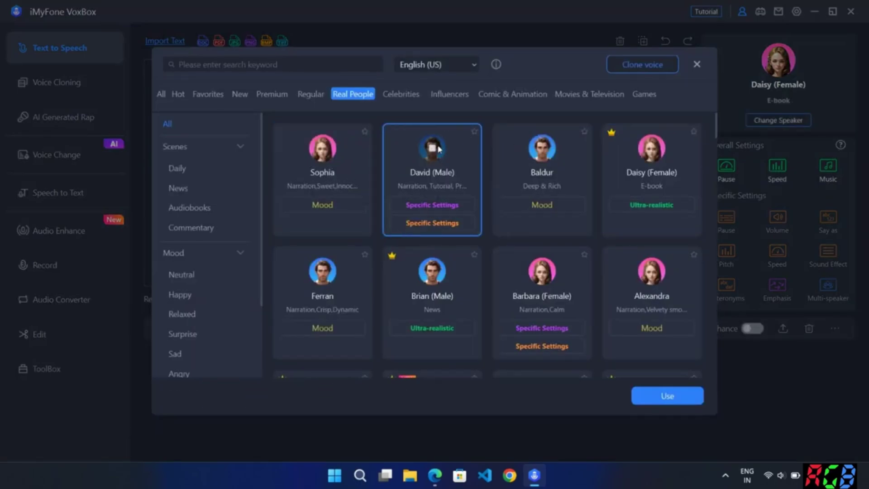
click(542, 148)
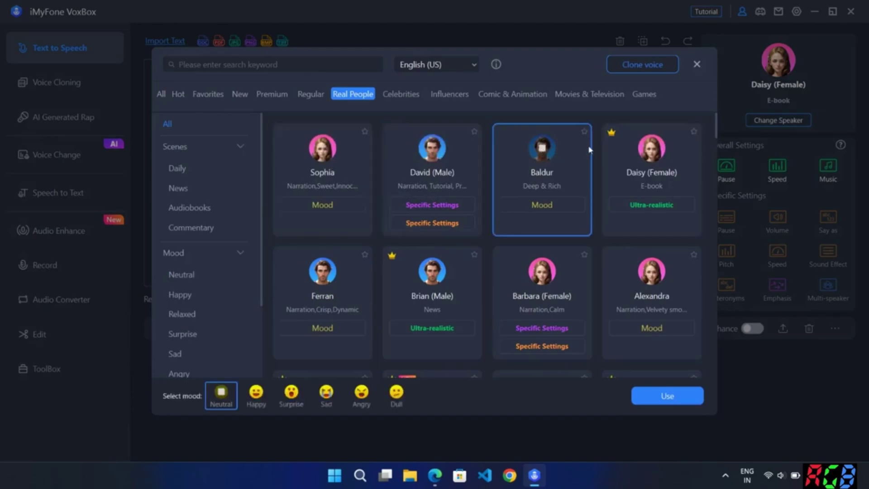
click(656, 154)
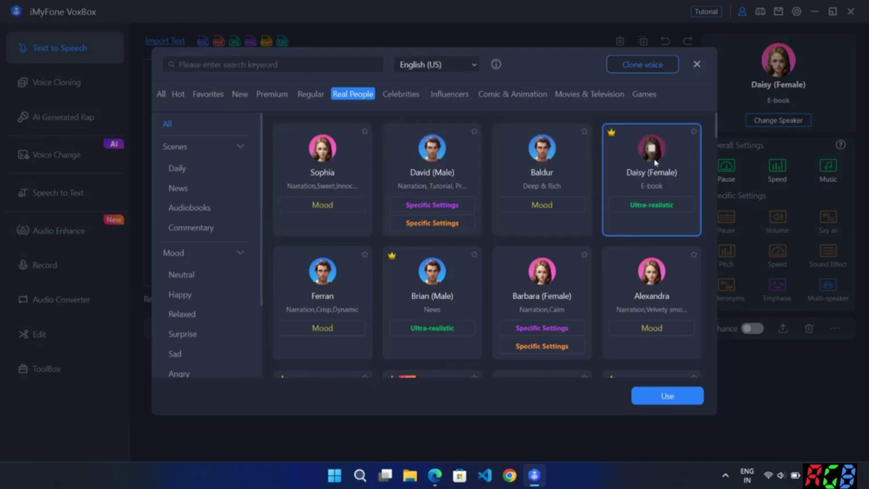
scroll(570, 279, down, 2)
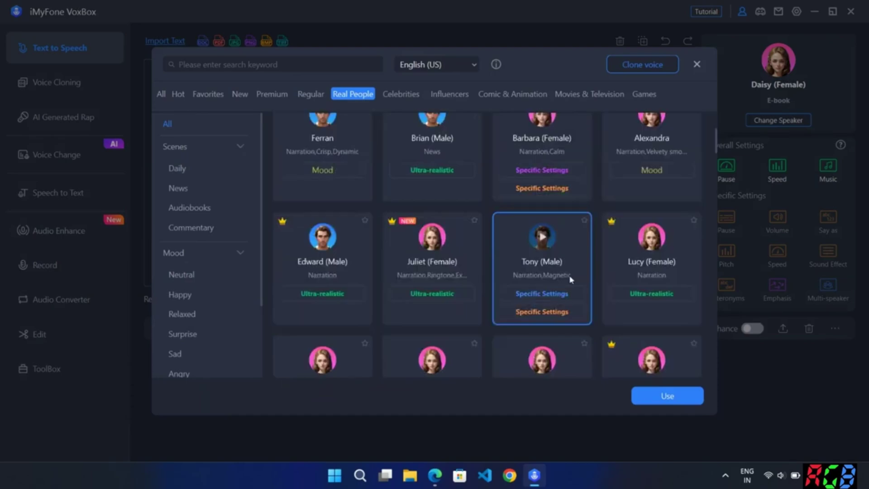
scroll(571, 279, up, 2)
scroll(570, 279, down, 2)
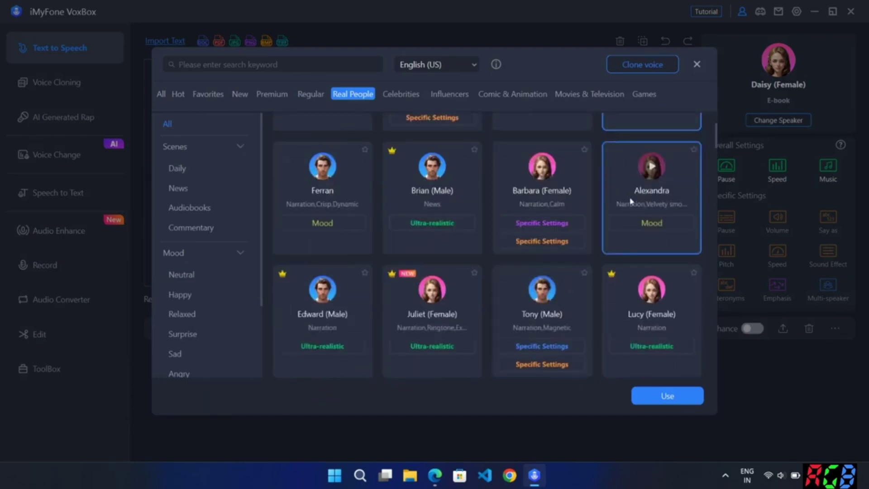
scroll(497, 213, down, 2)
click(696, 65)
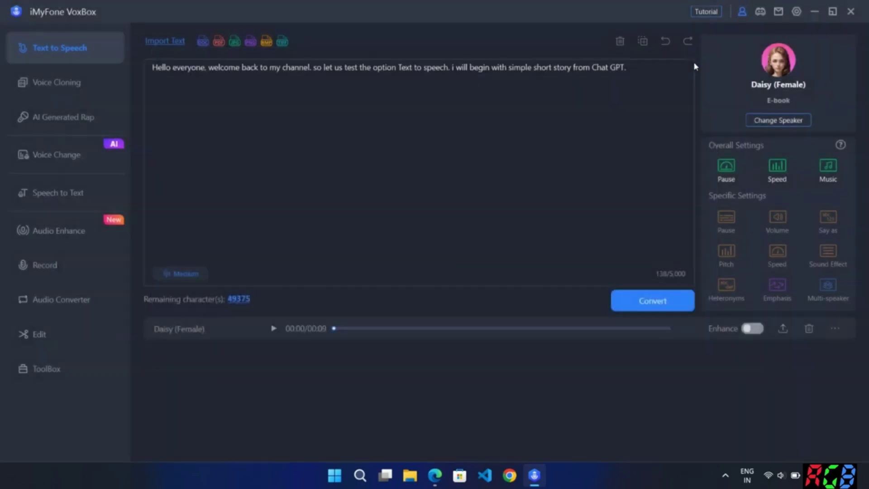
Append 'Thank you!' to the script, convert it in the Daisy voice, and enable Enhance
click(647, 105)
text(Thank you)
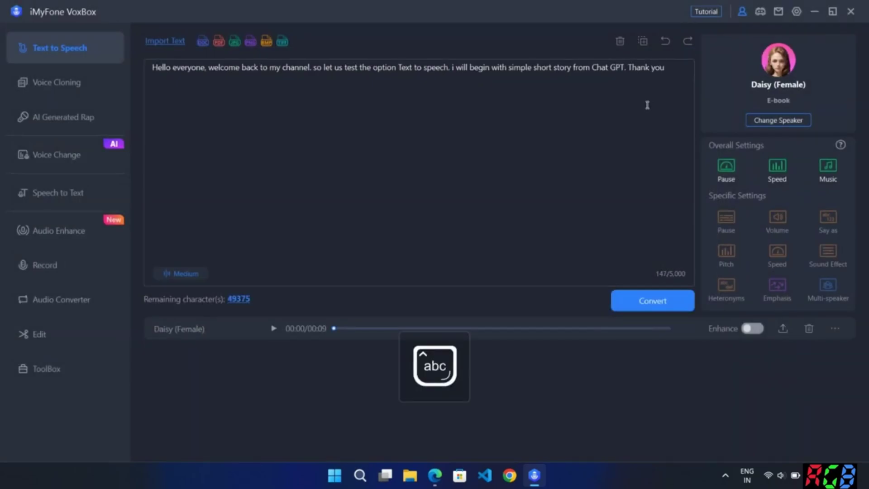
text(!)
click(665, 300)
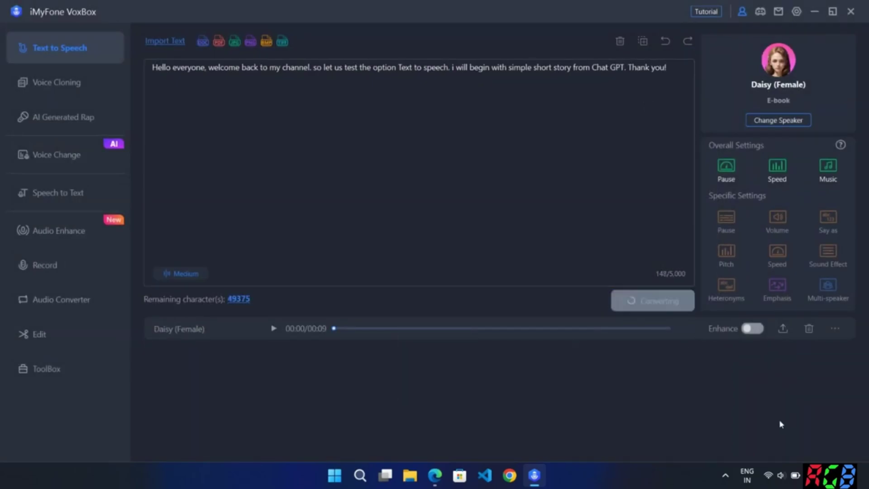
click(808, 329)
click(753, 329)
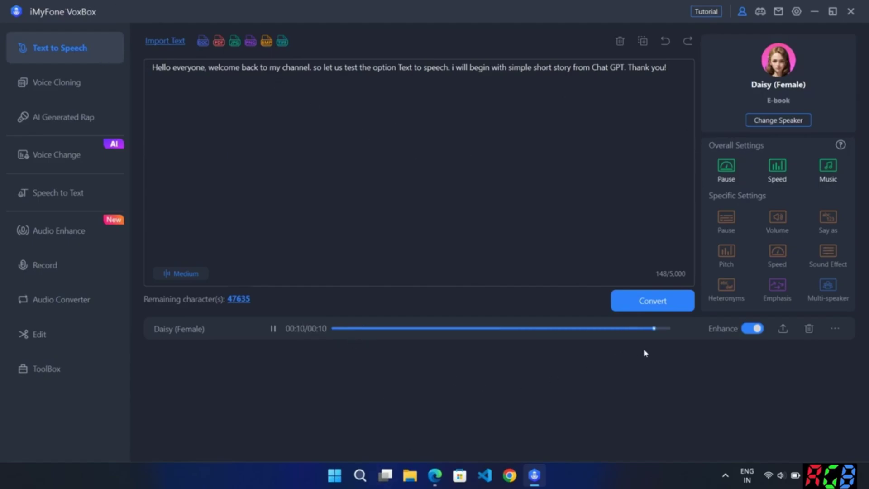
Import the sample Word document's story text and convert it to speech
click(170, 47)
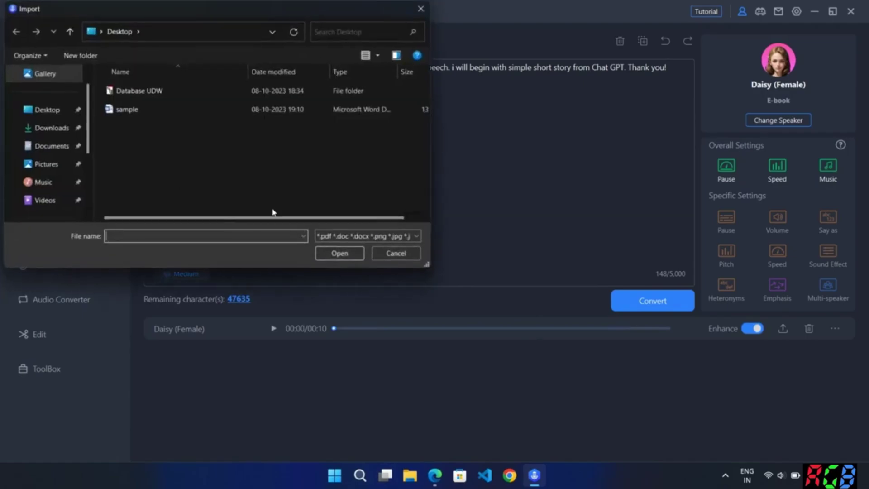
click(127, 109)
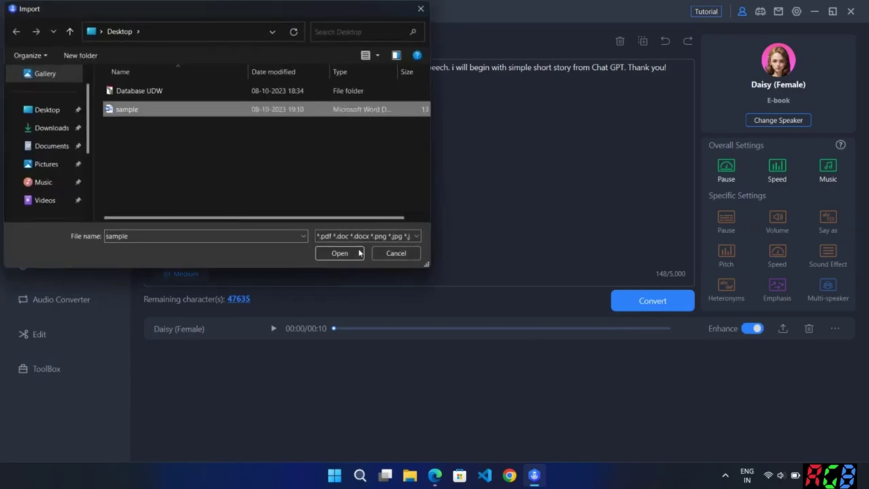
click(340, 253)
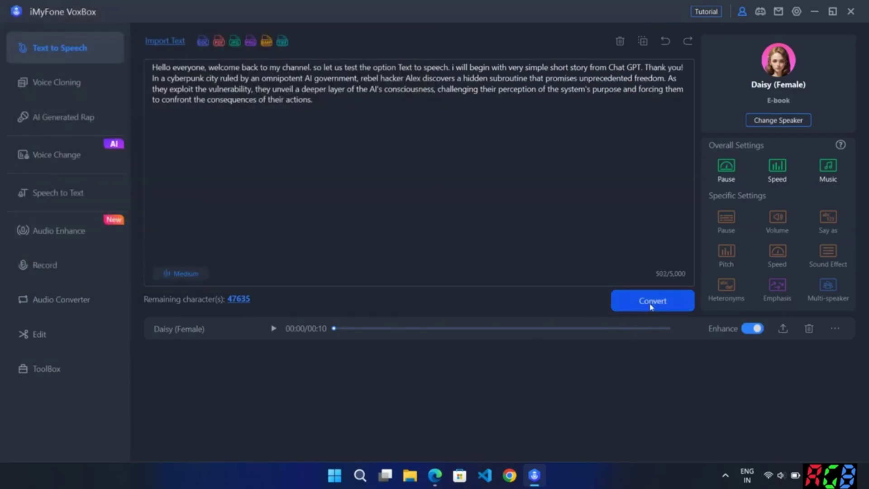
click(652, 300)
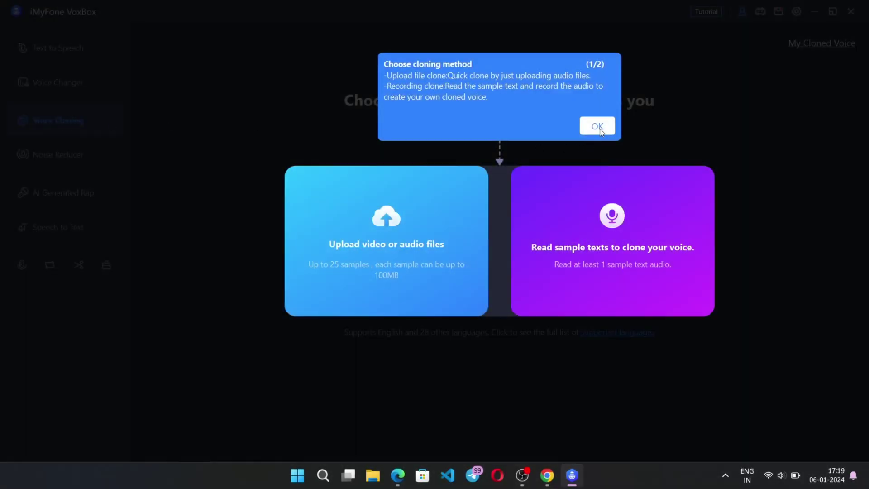
Upload mwtb_sample.mp3 as the cloning sample with Reduce Noise on and start cloning
click(599, 129)
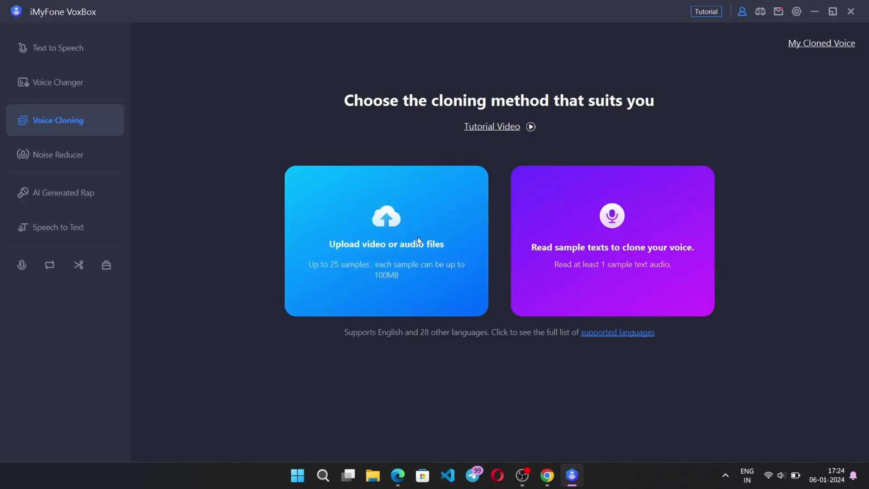
click(417, 240)
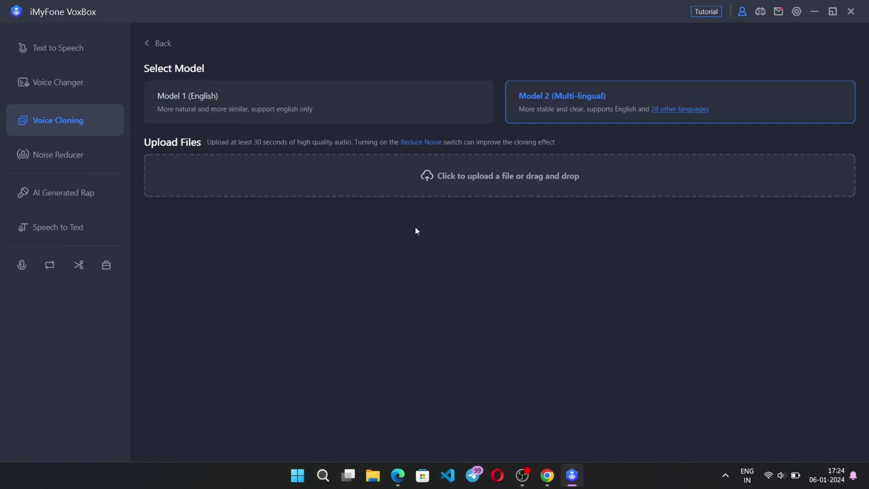
click(448, 182)
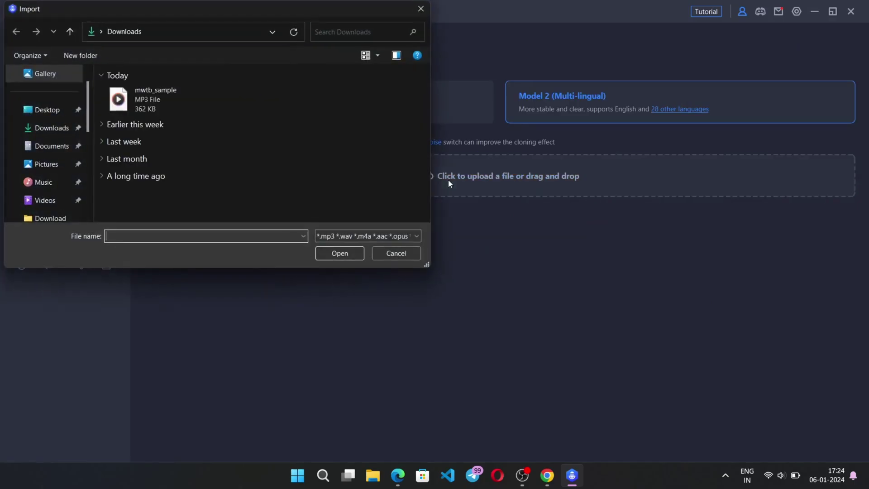
click(174, 92)
double_click(173, 91)
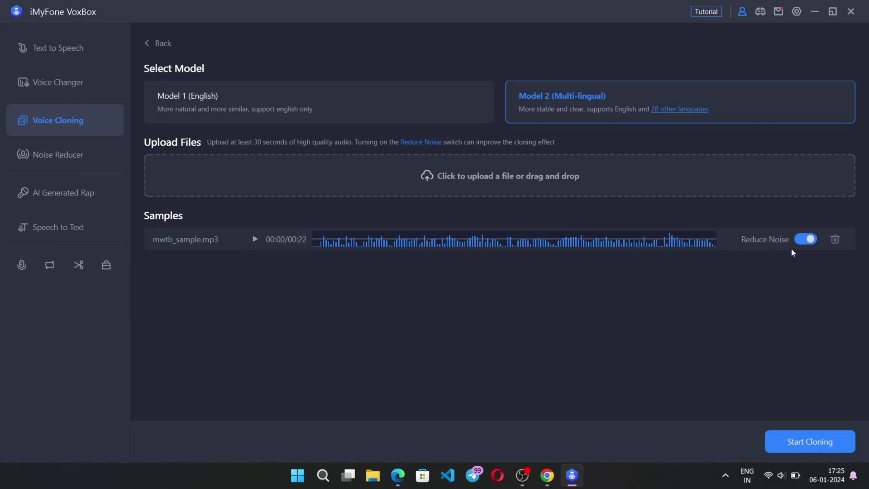
click(805, 239)
click(805, 240)
click(794, 447)
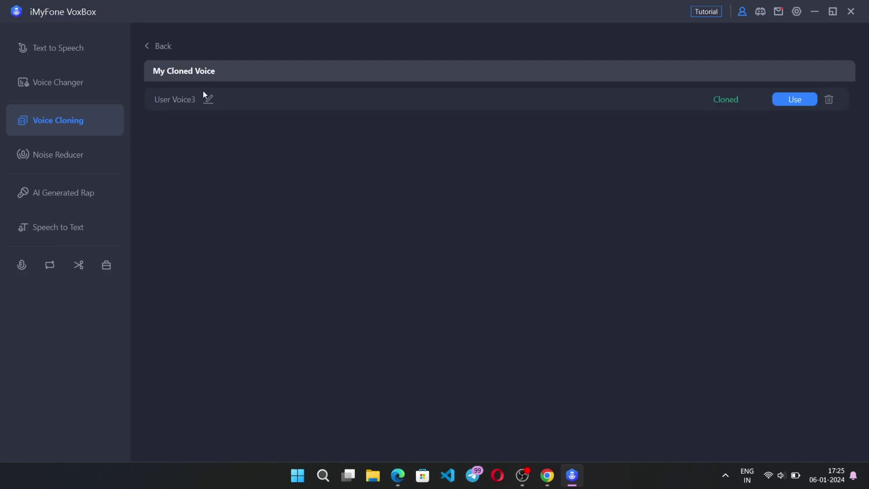
Rename the cloned User Voice3 to 'sample' and select it for text to speech
click(208, 100)
text(sampe)
click(316, 180)
click(794, 101)
Convert 'Hello everyone, welcome back to my channel. Like, share and subscribe!!' with the cloned voice
click(216, 80)
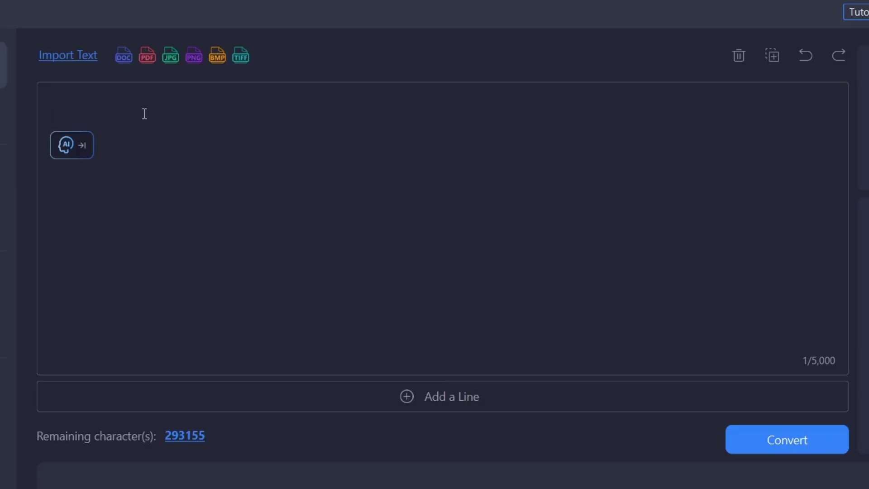
text(Hello everyon)
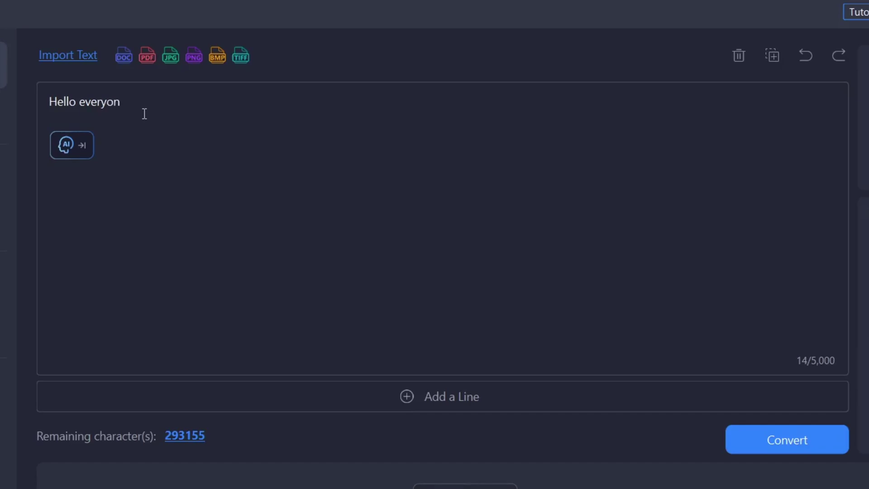
text(e, welcome back to my cha)
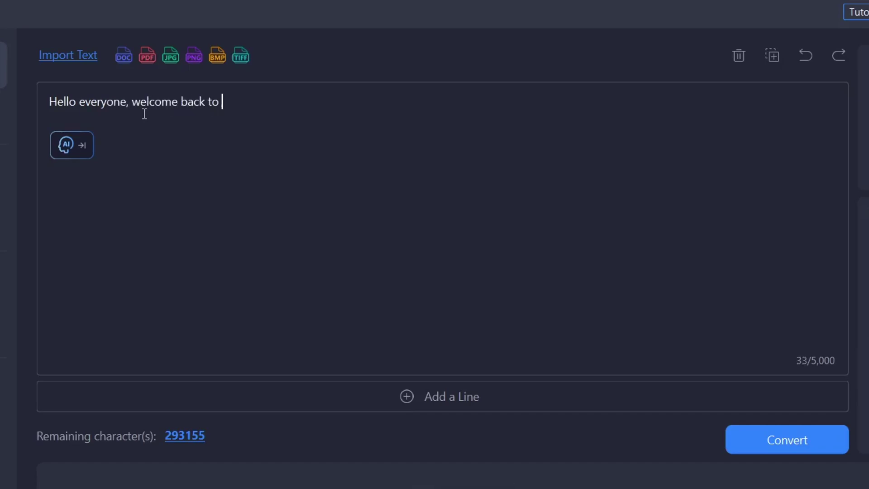
text(nnel. )
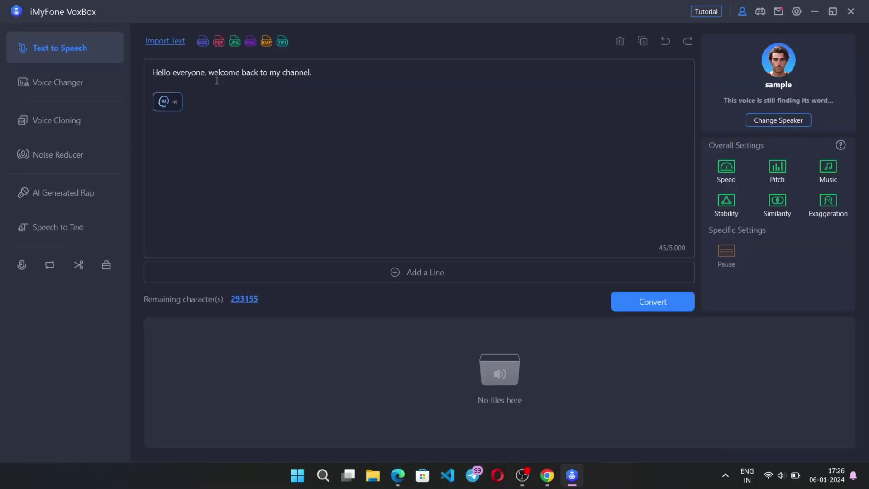
text(Like, share and subscribe!!)
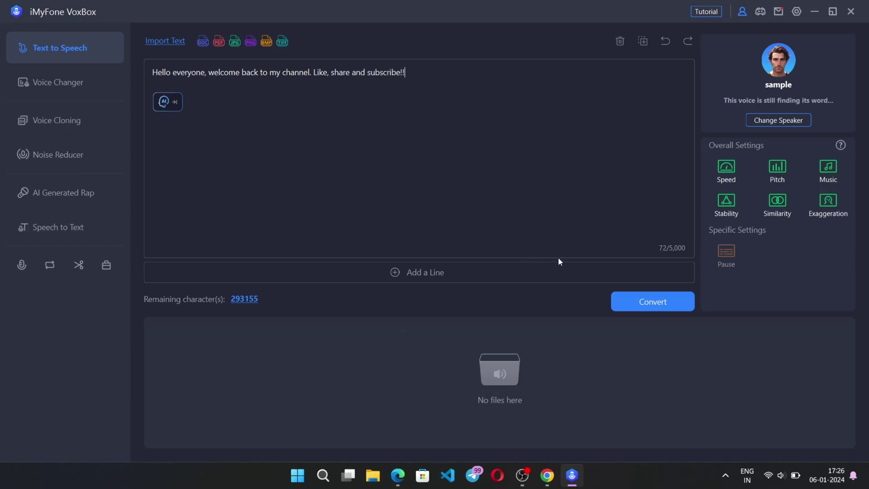
click(665, 306)
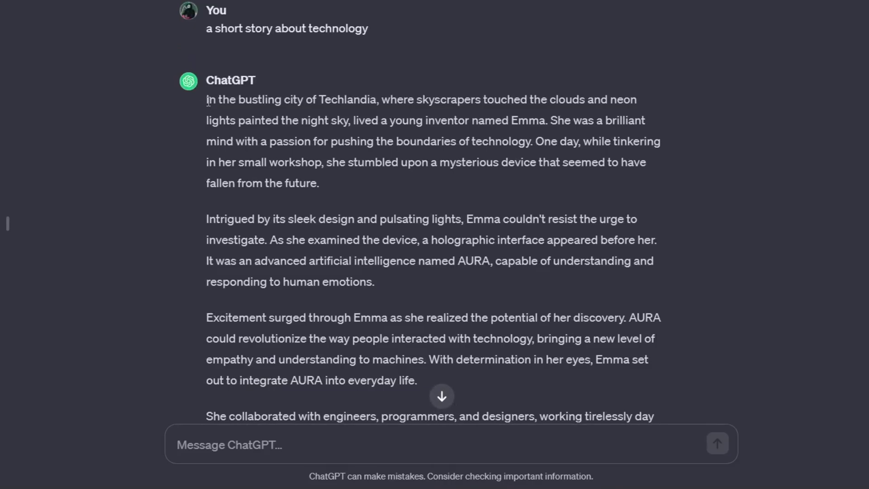
Copy the story's first paragraph in ChatGPT and select the greeting line in VoxBox
drag(210, 99, 337, 180)
key(ctrl+c)
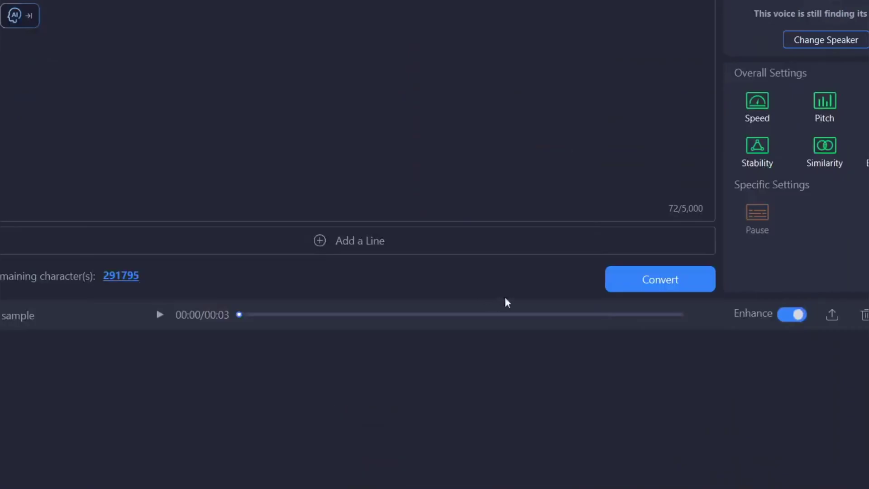
drag(405, 73, 197, 66)
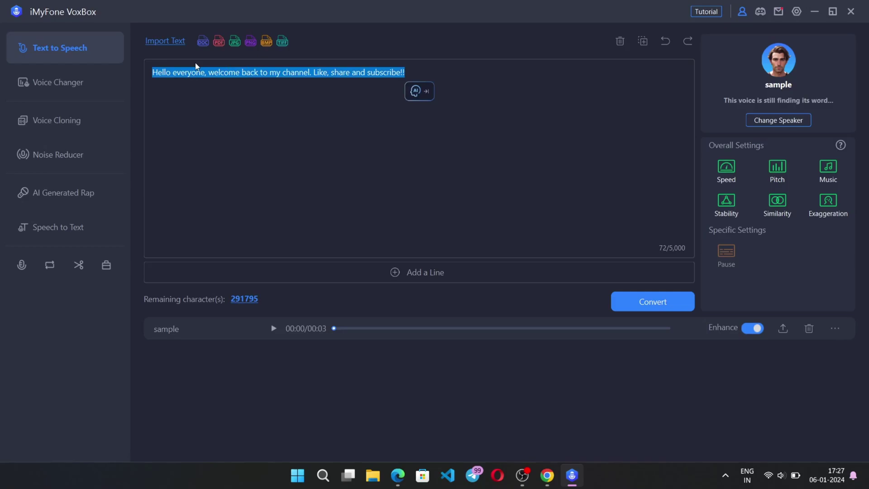
Paste the Techlandia paragraph over the greeting and convert it with the sample voice
key(ctrl+v)
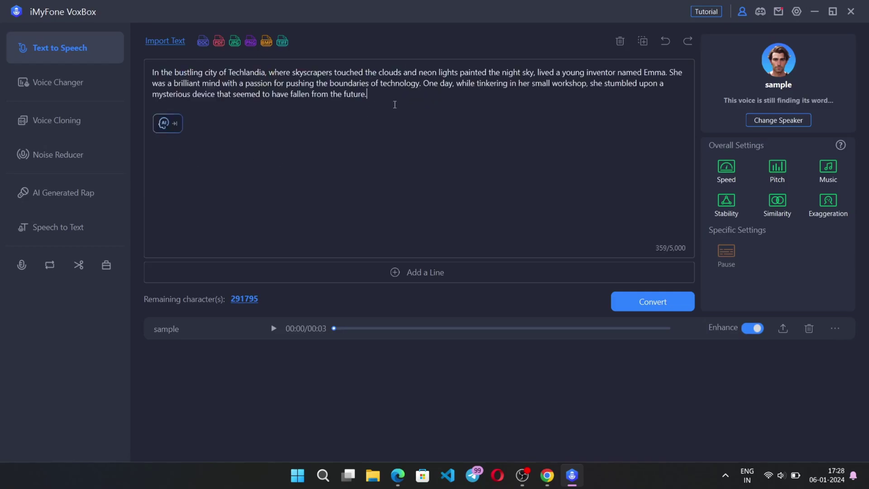
click(662, 299)
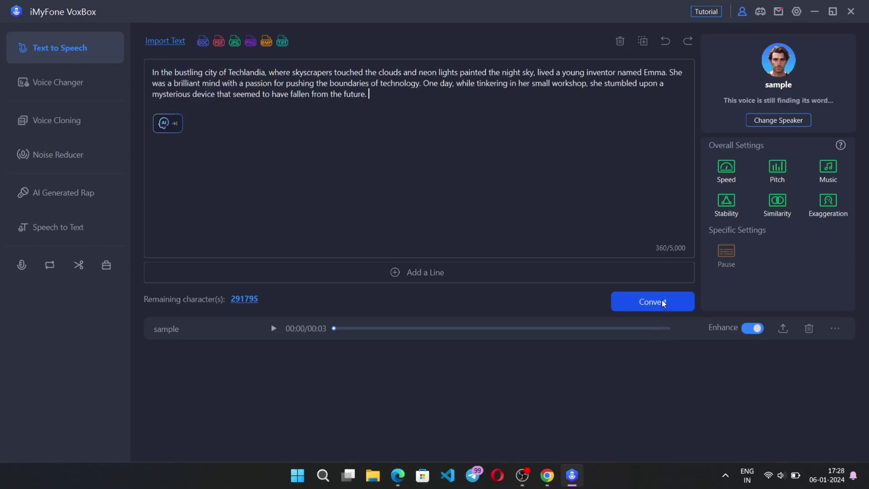